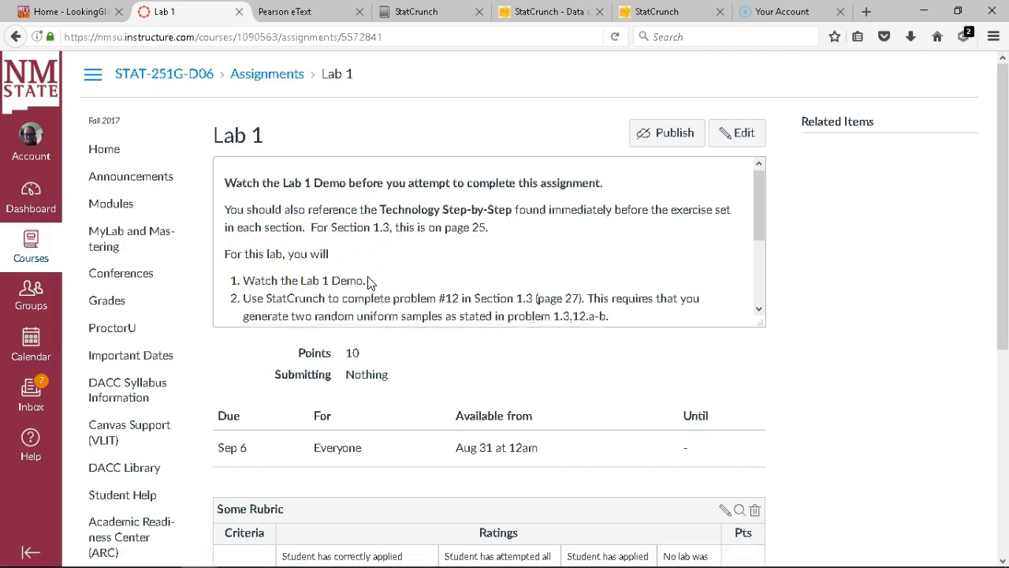
Launch the StatCrunch website from the course's StatCrunch page in MyStatLab
scroll(367, 282, "down", 3)
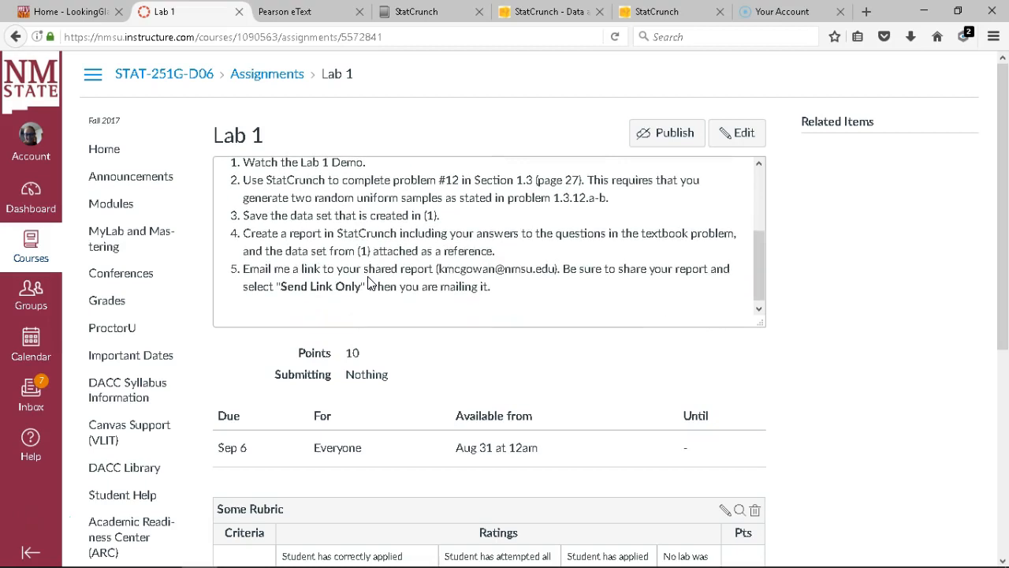
scroll(368, 282, "up", 2)
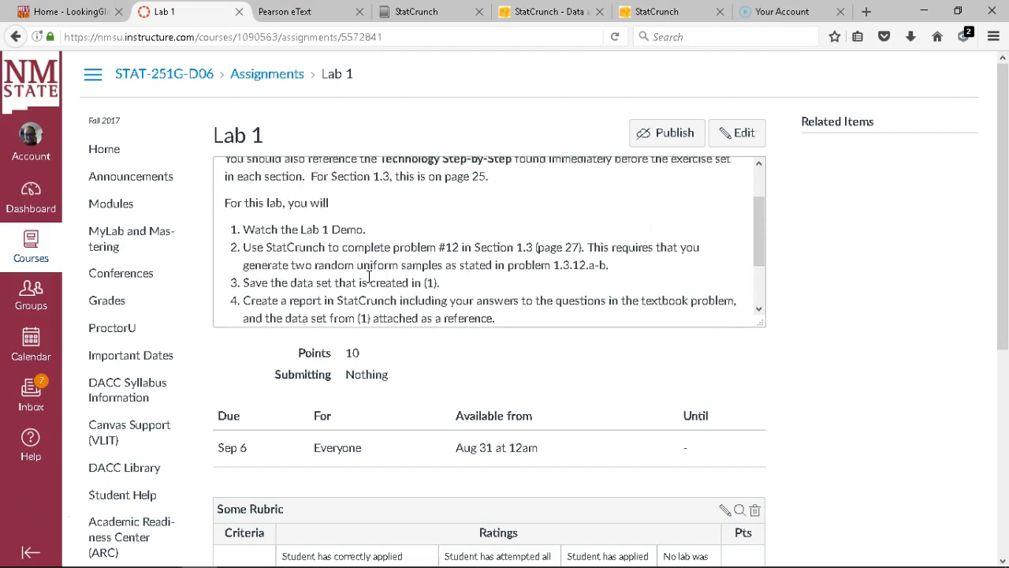
scroll(368, 280, "up", 2)
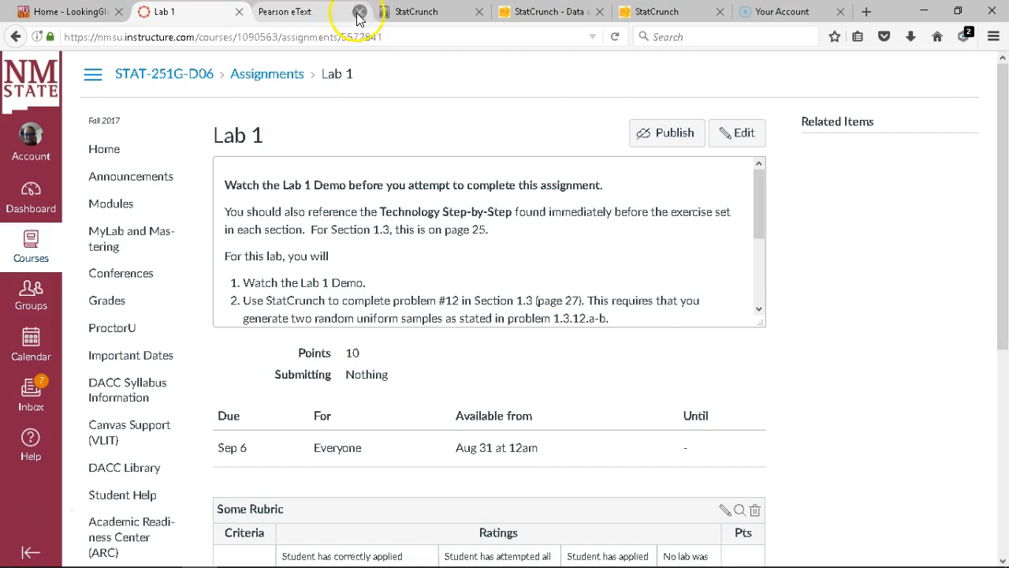
left_click(429, 16)
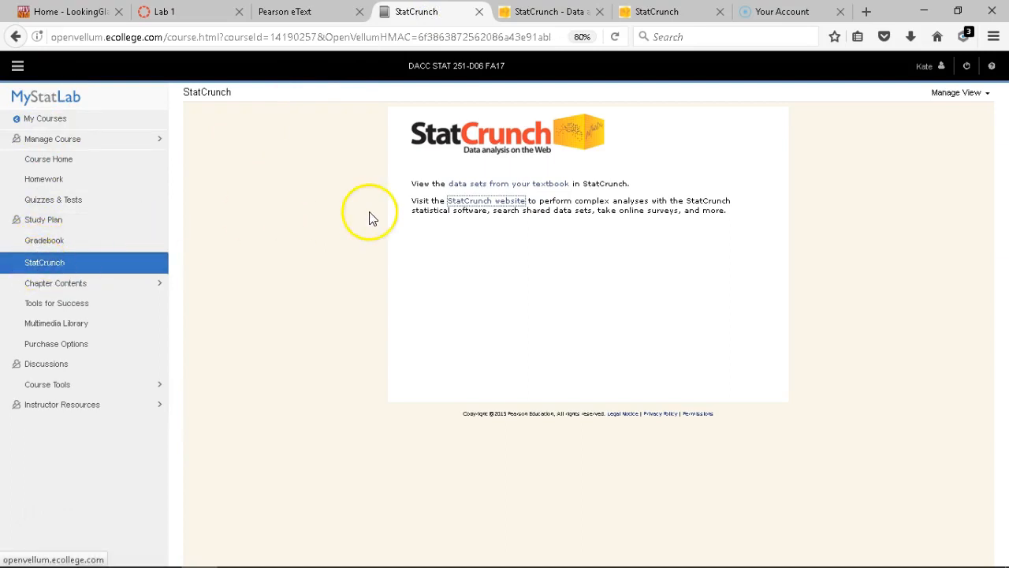
left_click(477, 207)
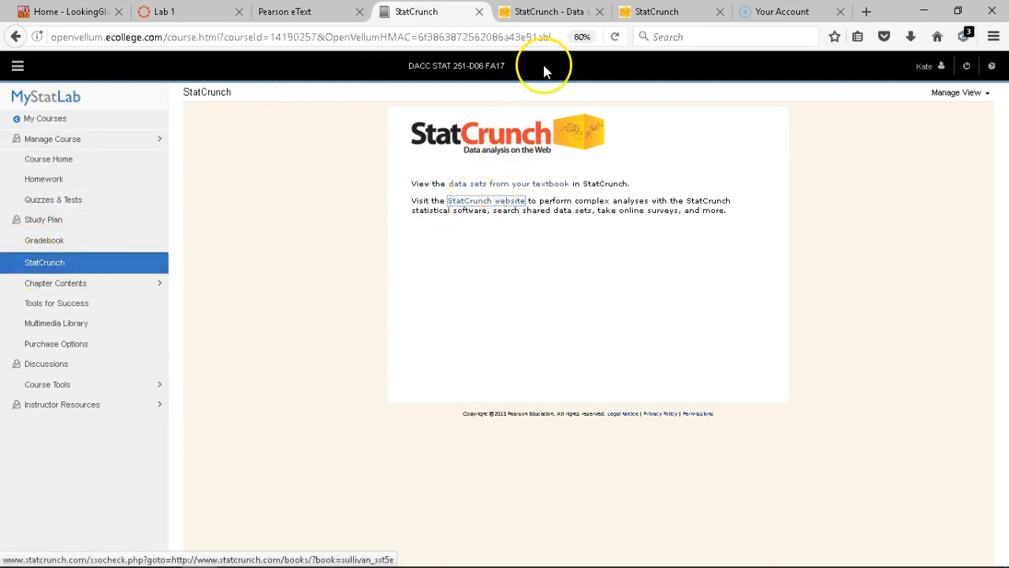
Bring up the blank Untitled StatCrunch data table, then return to the Lab 1 instructions
left_click(544, 15)
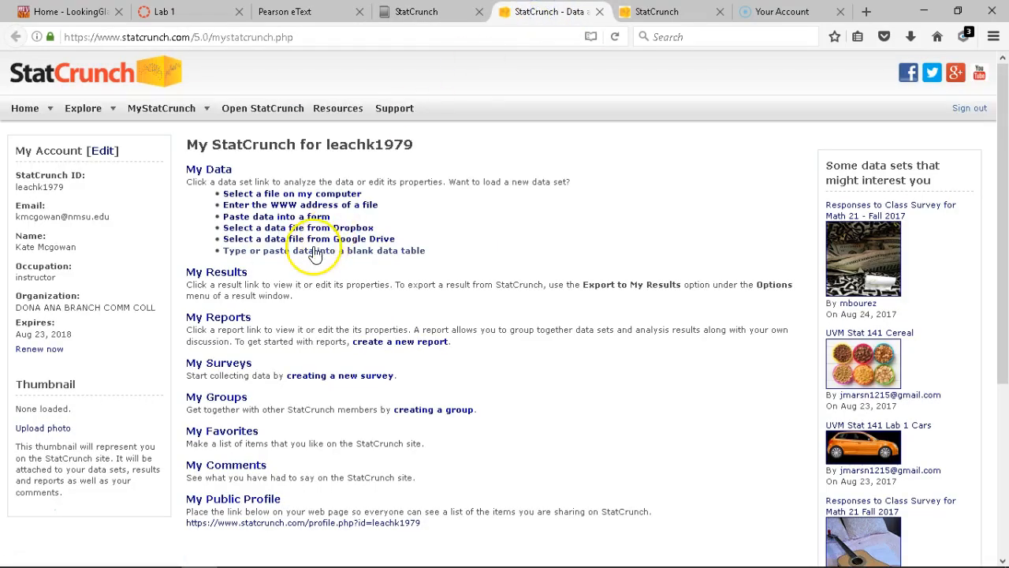
left_click(272, 251)
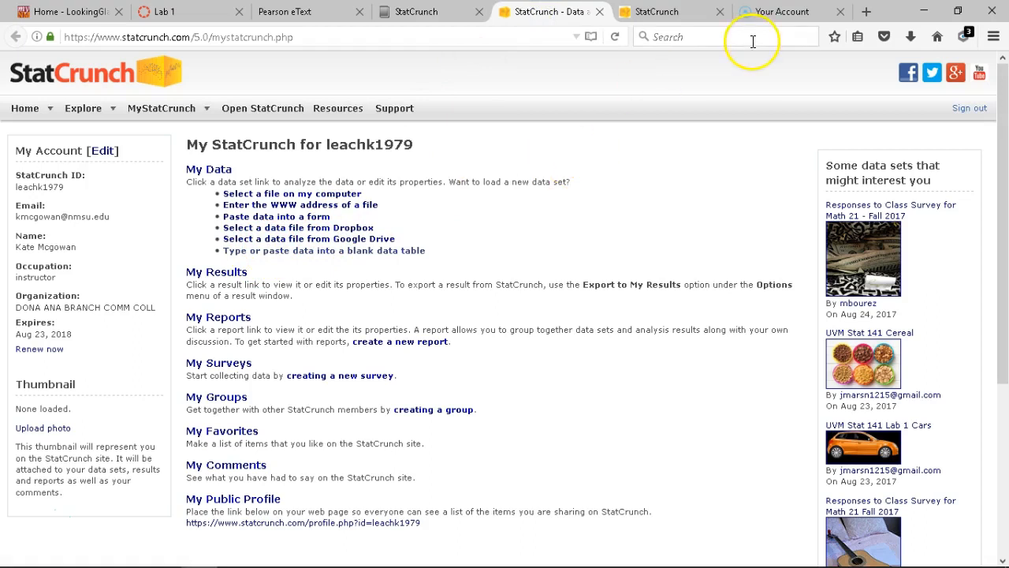
left_click(673, 12)
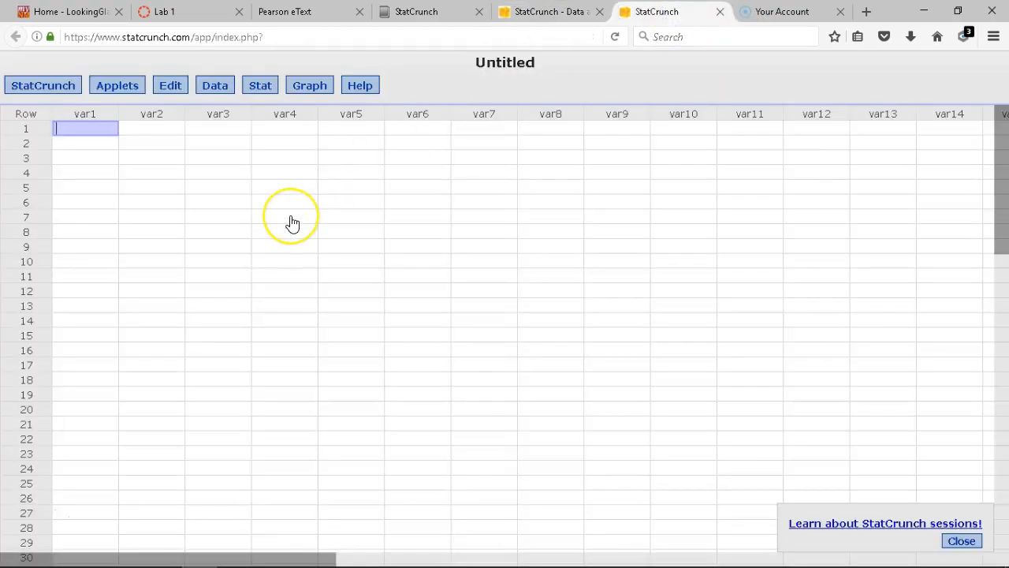
left_click(167, 14)
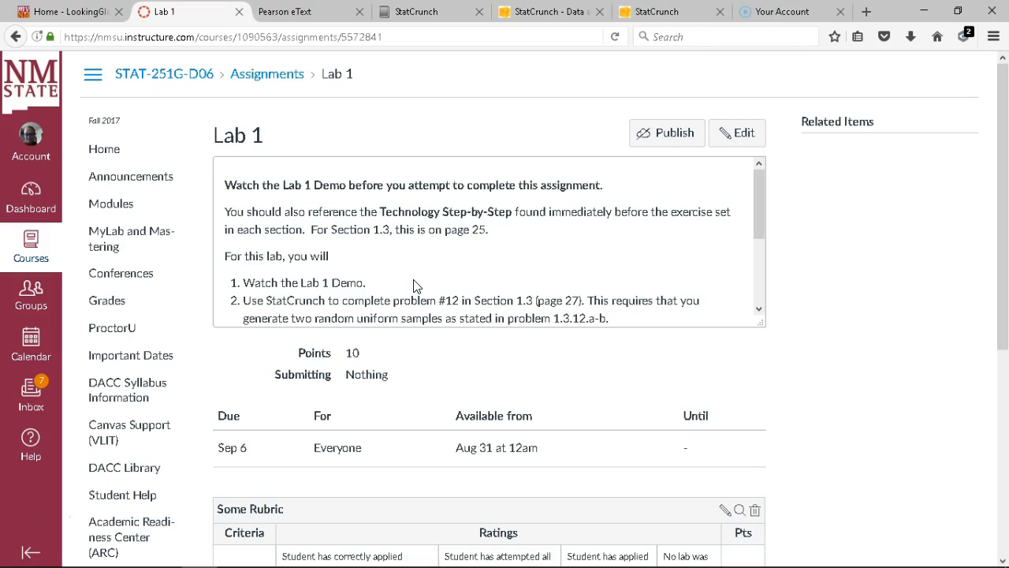
Reread the Lab 1 steps for problem 1.3.12.a-b, then return to the empty data table
scroll(415, 285, "down", 1)
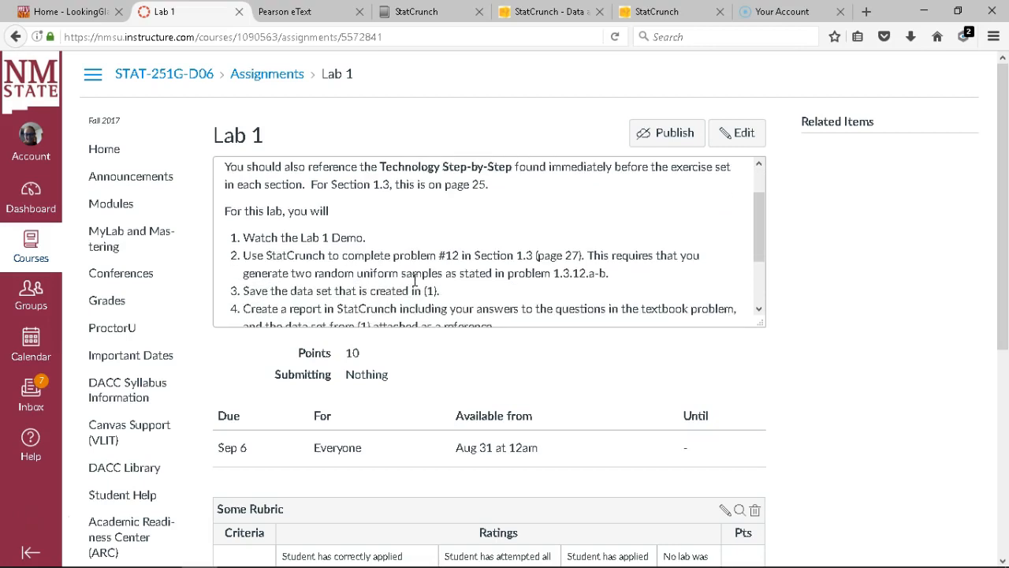
scroll(416, 280, "up", 1)
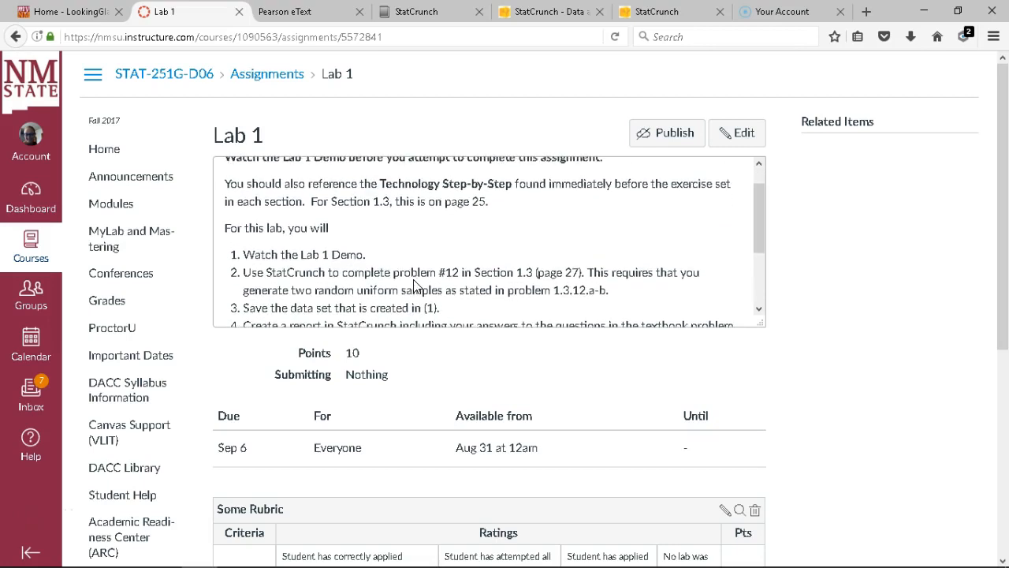
left_click(658, 15)
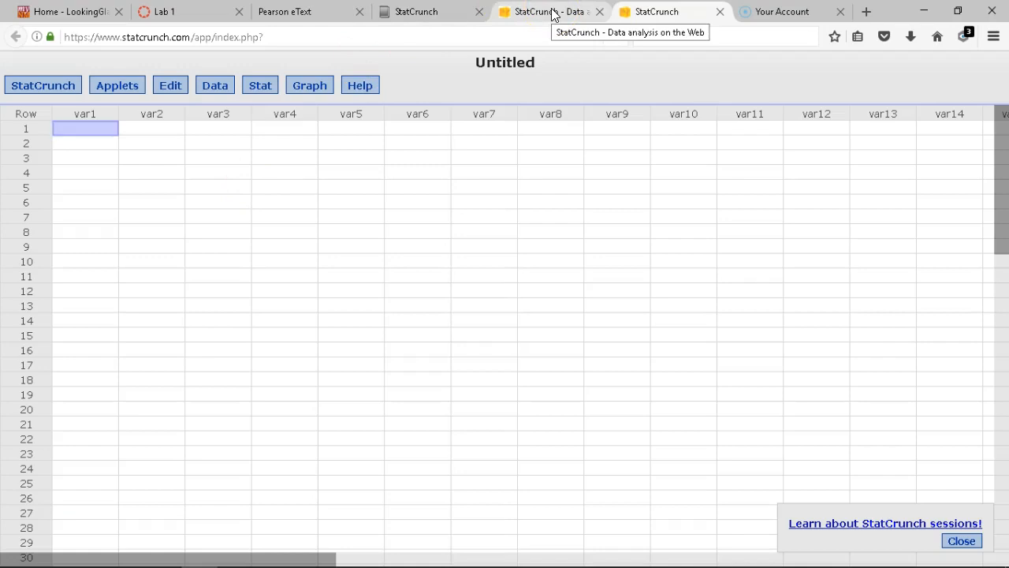
Open the Data > Simulate > Uniform dialog over the blank data table
left_click(215, 86)
left_click(219, 105)
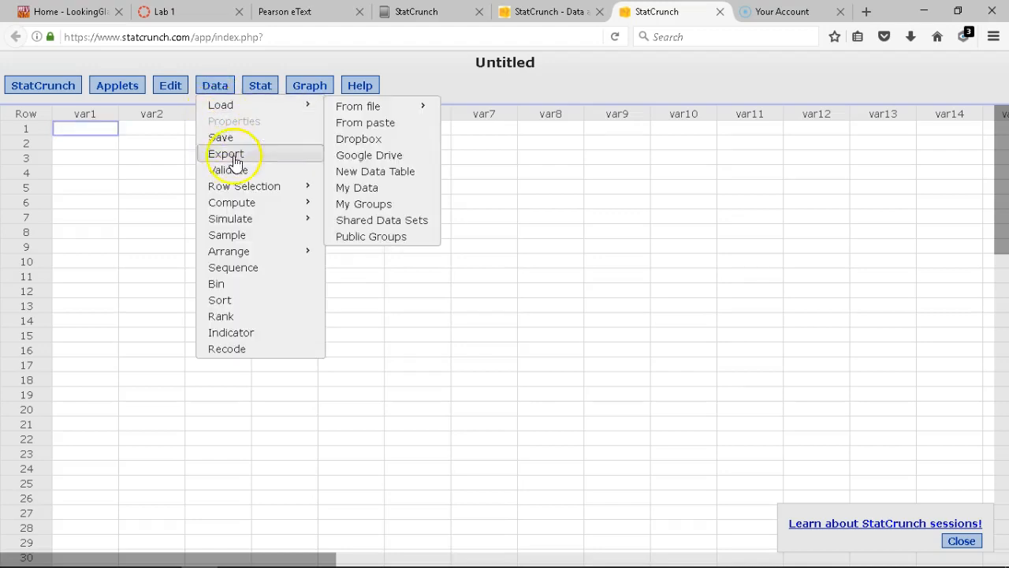
mouse_move(293, 218)
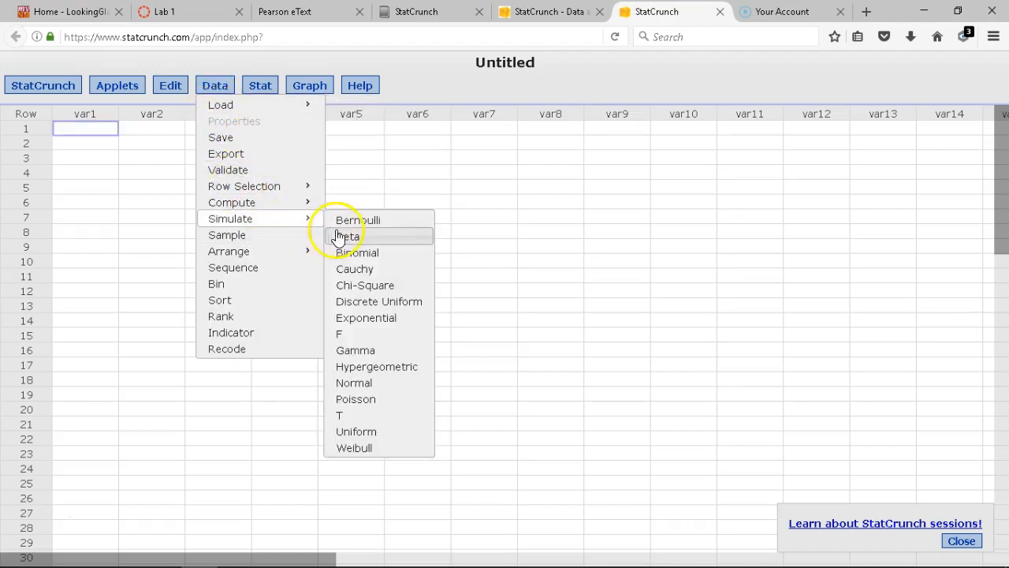
left_click(347, 434)
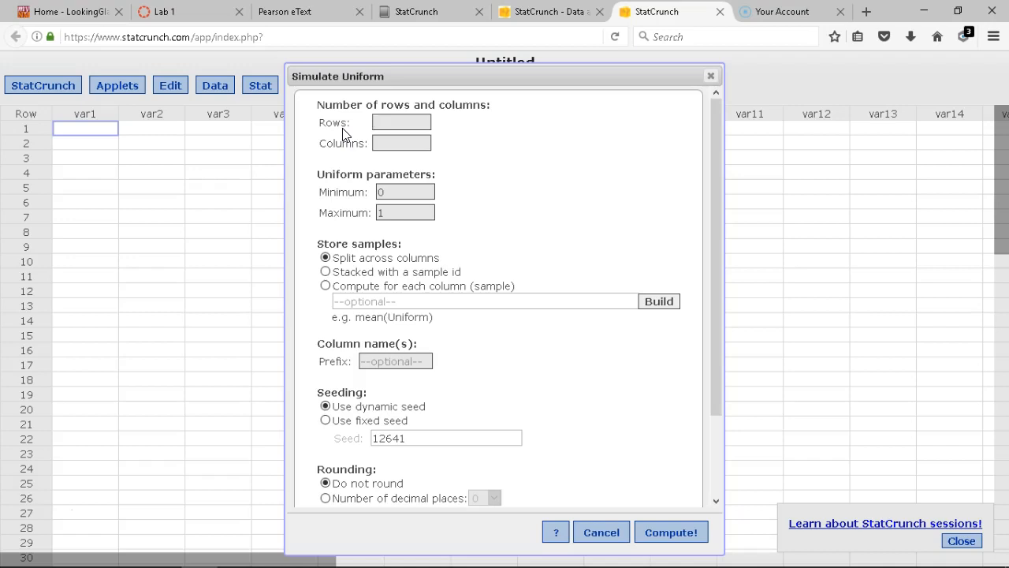
Set the uniform simulation to 16 rows and 2 columns
left_click(385, 122)
type("10")
left_click(392, 148)
left_click(388, 142)
type("2")
Select the Minimum value and check the presidents table in the textbook problem
double_click(385, 193)
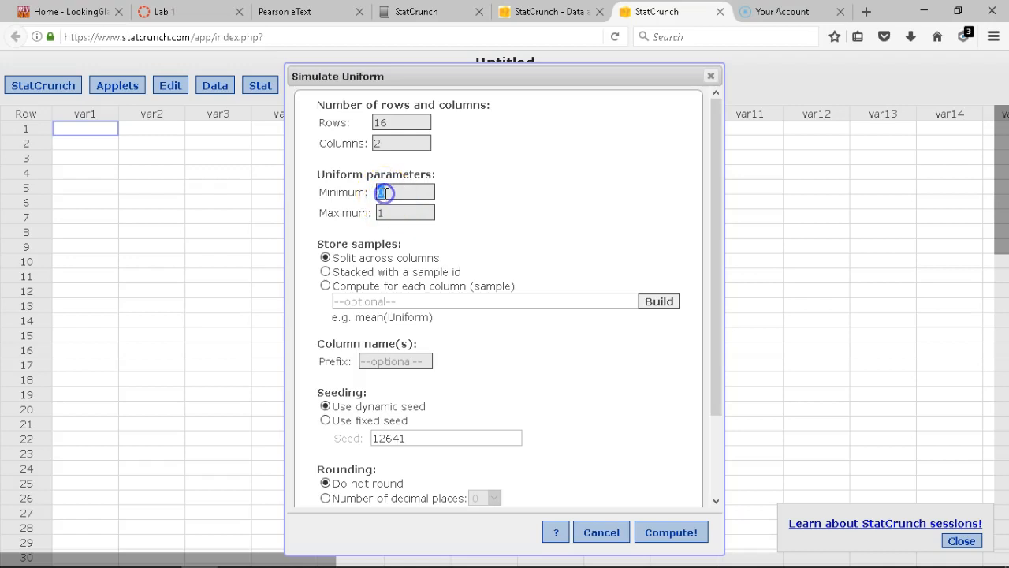
left_click(300, 11)
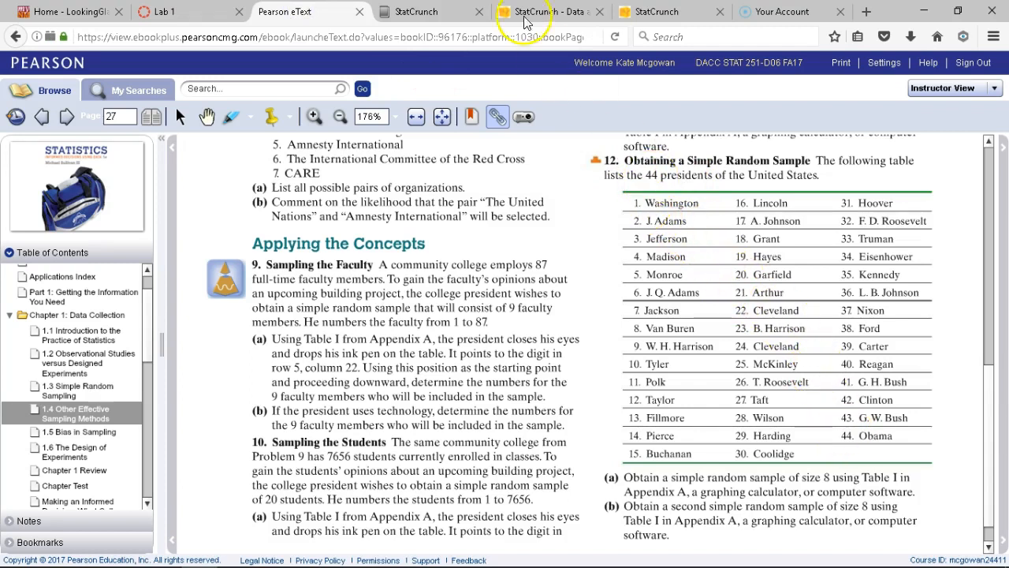
left_click(630, 12)
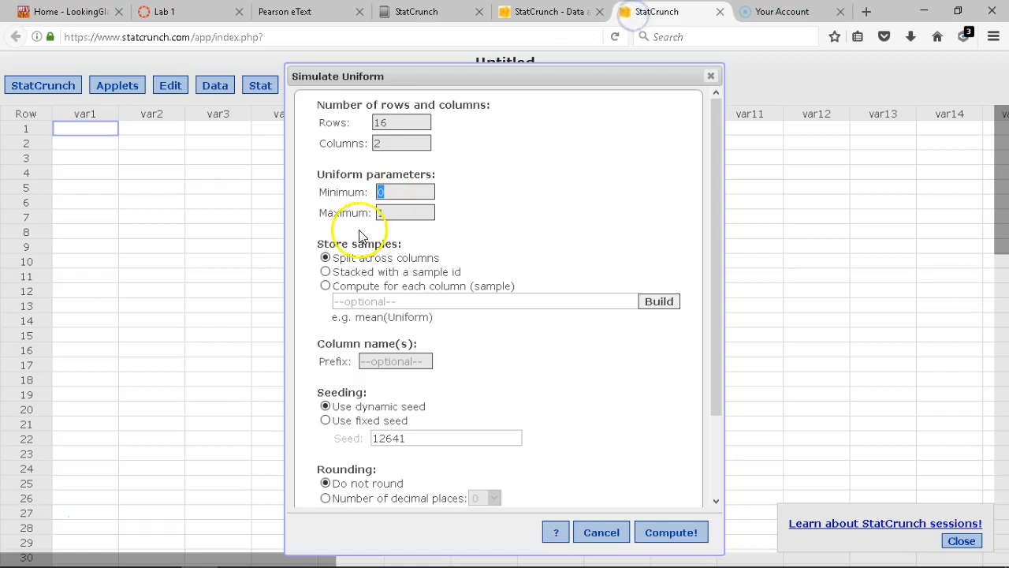
Set Maximum to 44 with 0 decimal places and generate the Uniform1 and Uniform2 columns
double_click(410, 212)
type("44")
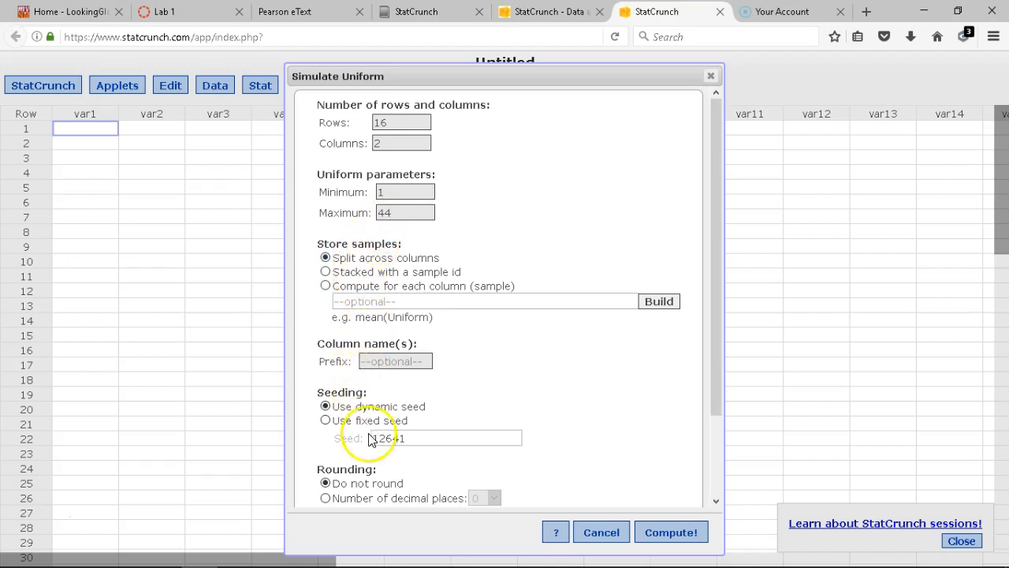
left_click(326, 498)
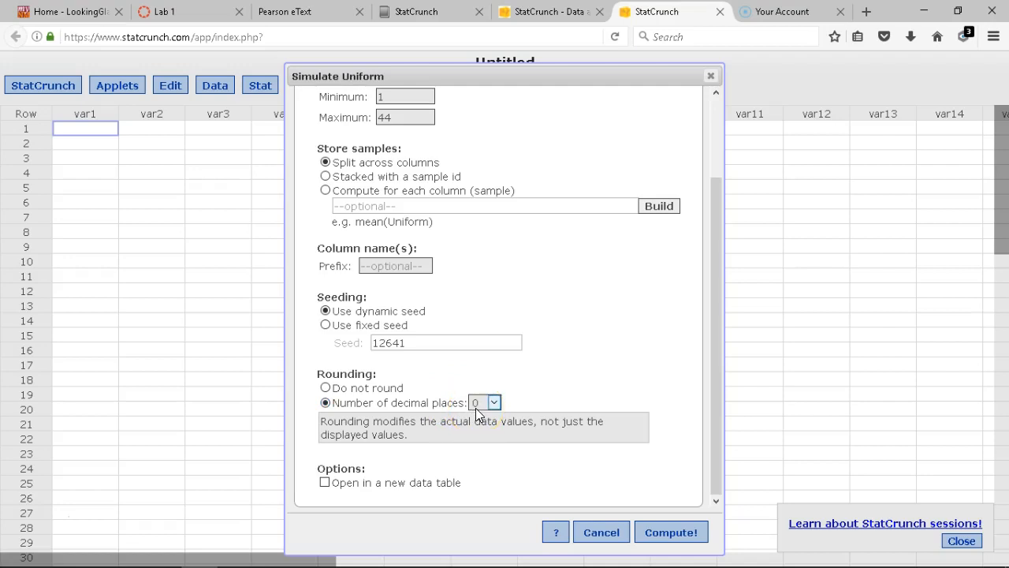
left_click(604, 532)
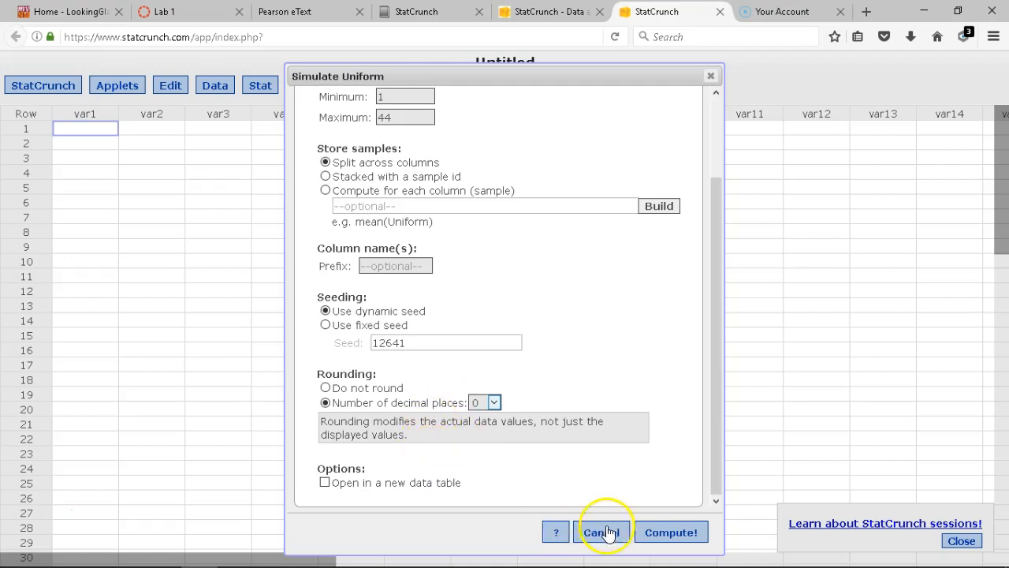
left_click(664, 534)
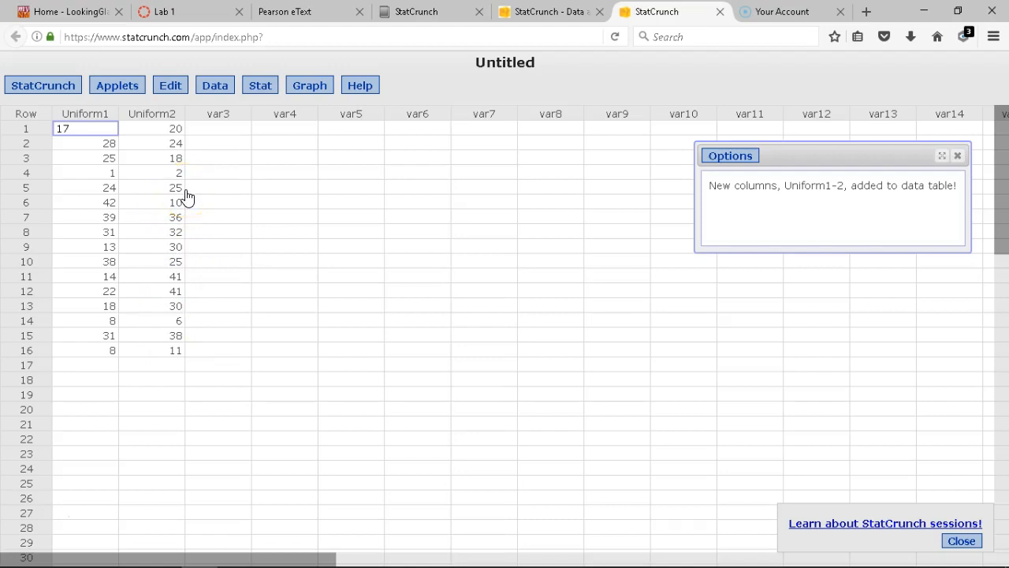
Save the simulated data set to My Data under the name Lab1 1.3.12
left_click(211, 91)
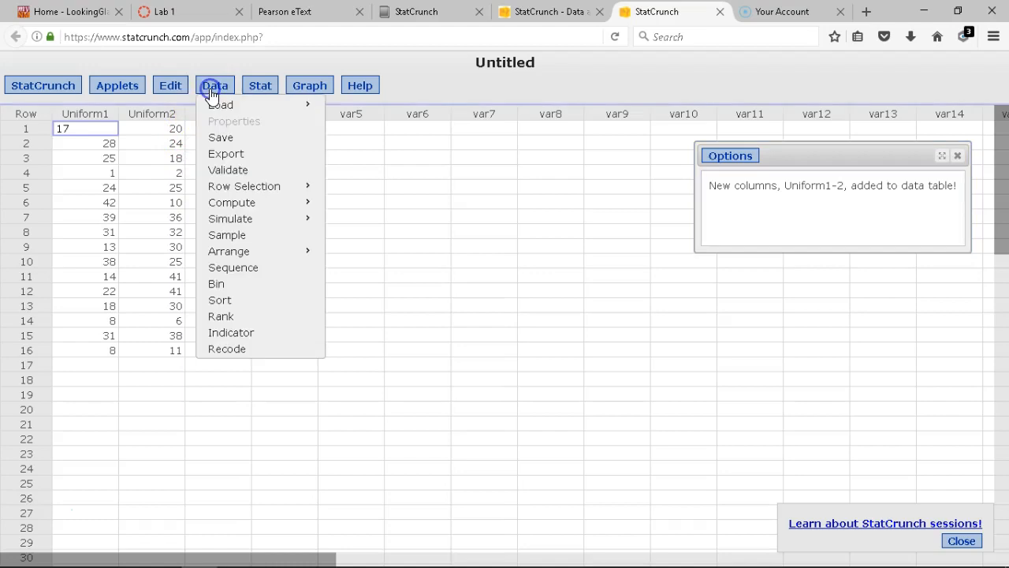
left_click(220, 138)
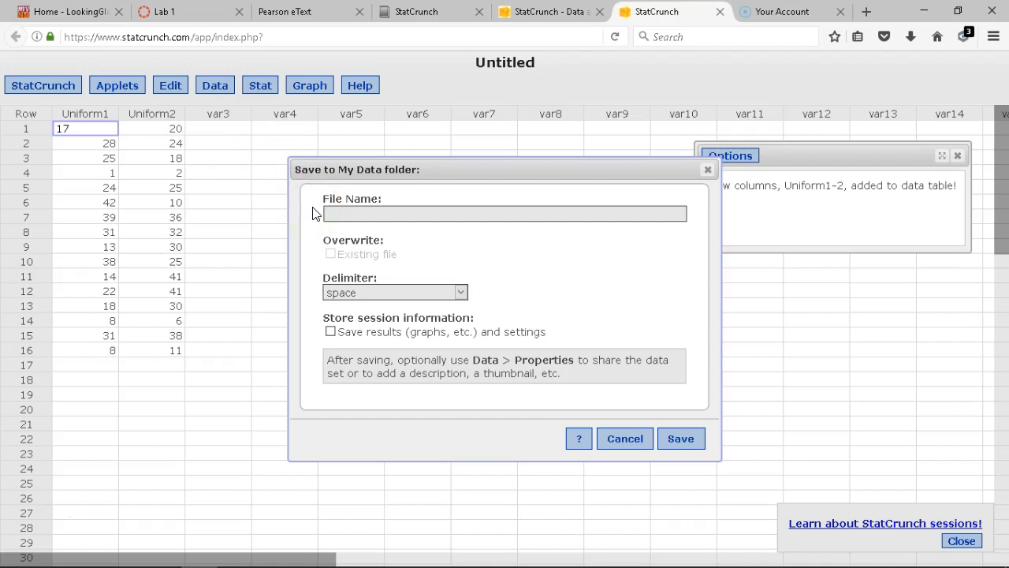
type("Lab1")
type(" 1.2")
type(".12")
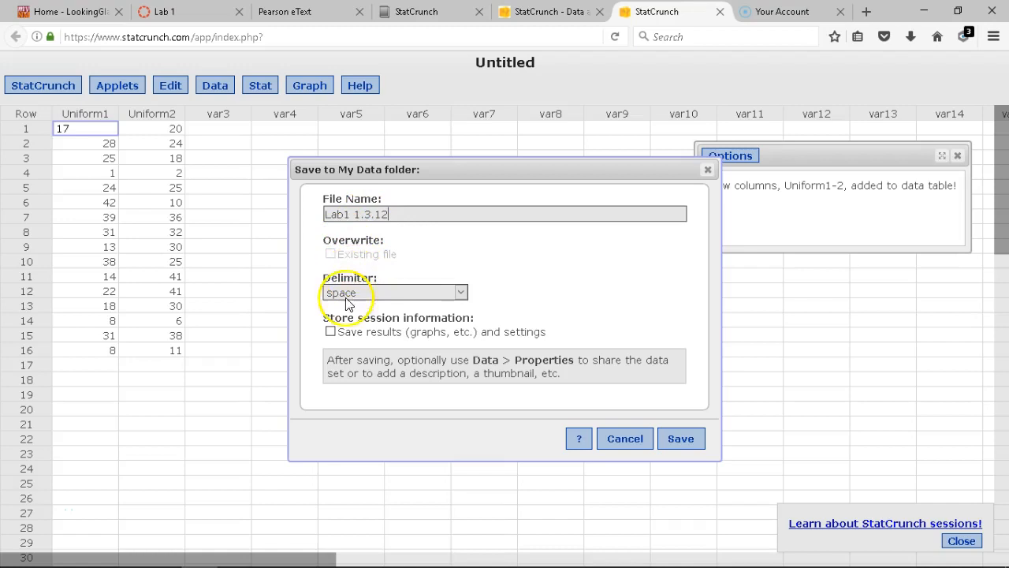
left_click(679, 439)
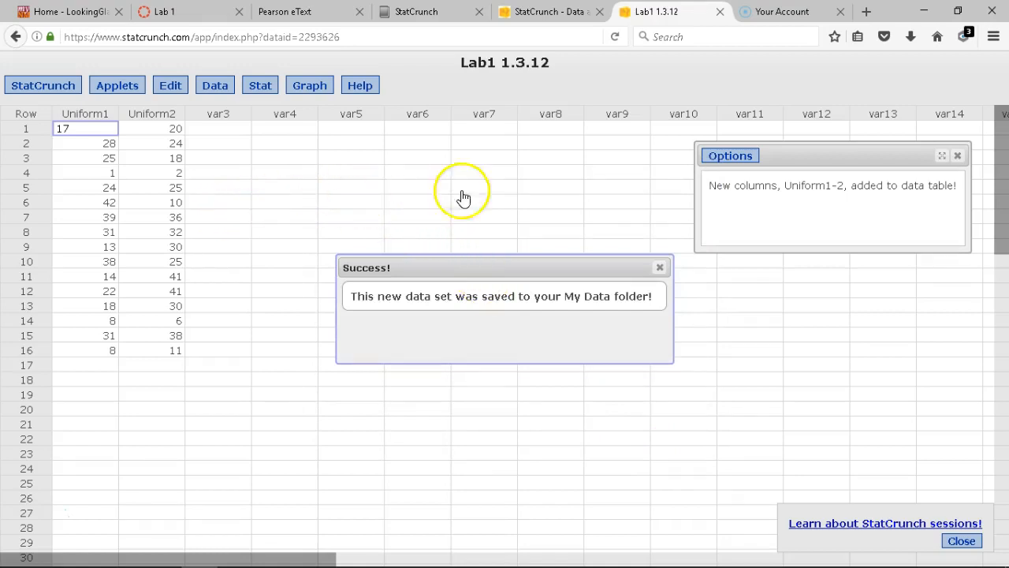
left_click(541, 12)
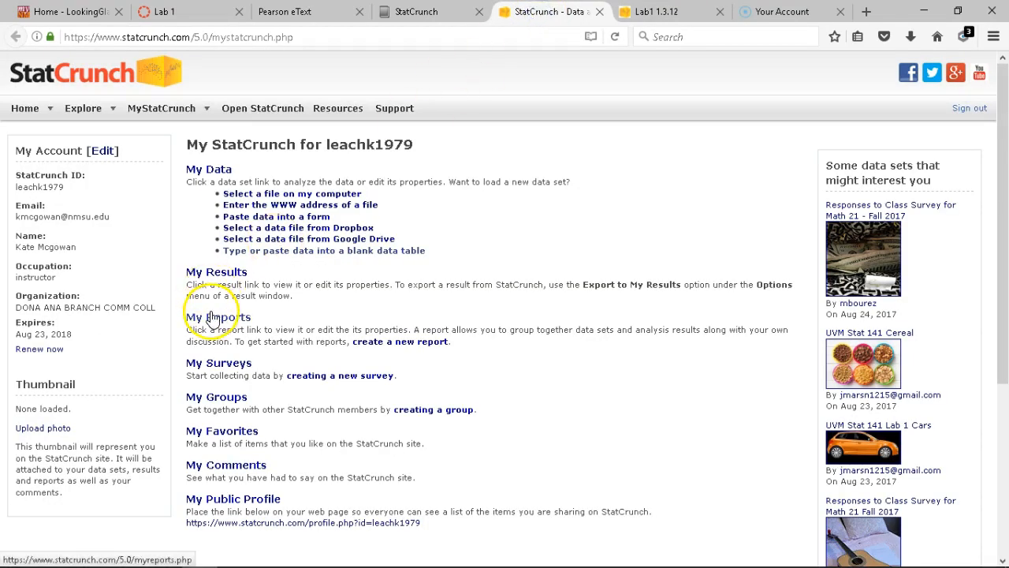
Create a new report titled 'Lab 1' and set it to be shared with everyone
left_click(389, 346)
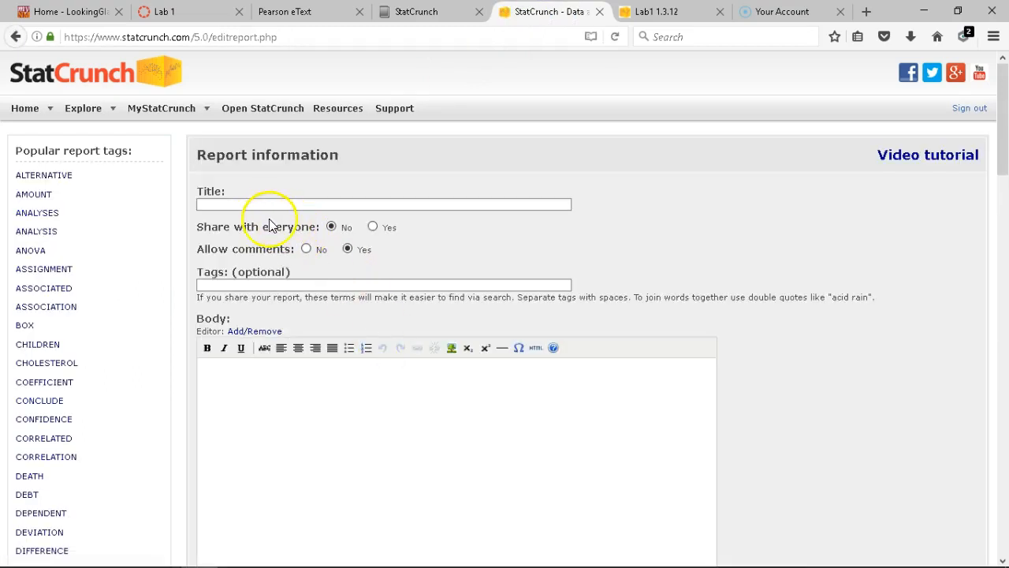
left_click(253, 206)
type("Lab 1")
left_click(374, 228)
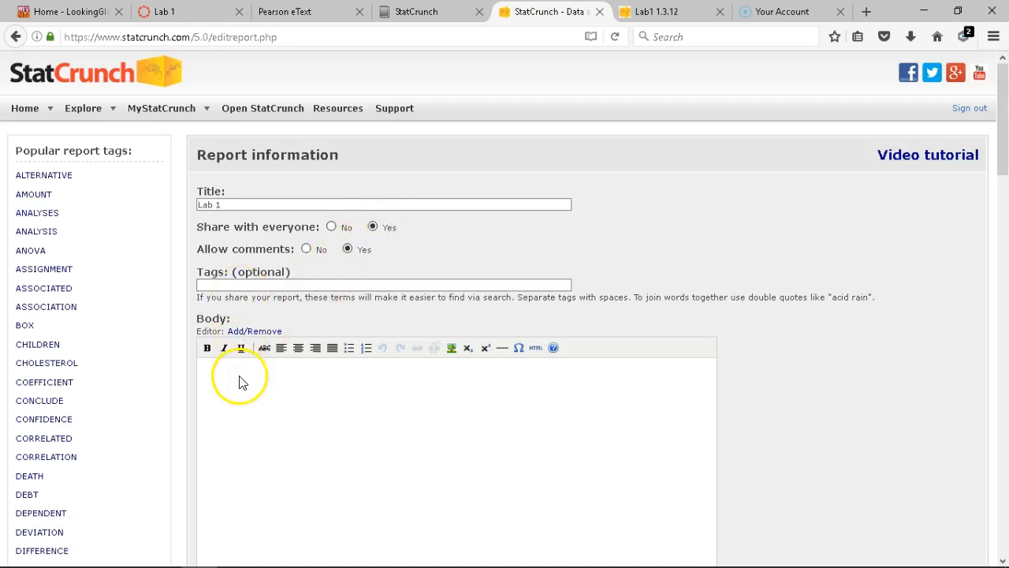
Write the labels 1.3.12.a and 1.3.12.b on separate lines in the report body
left_click(261, 401)
type("1.3.12.a")
key("Return")
type(". 1.3.12.b")
key("Return")
Choose Lab1 1.3.12 as the report's attached Data set 1
scroll(262, 394, "down", 6)
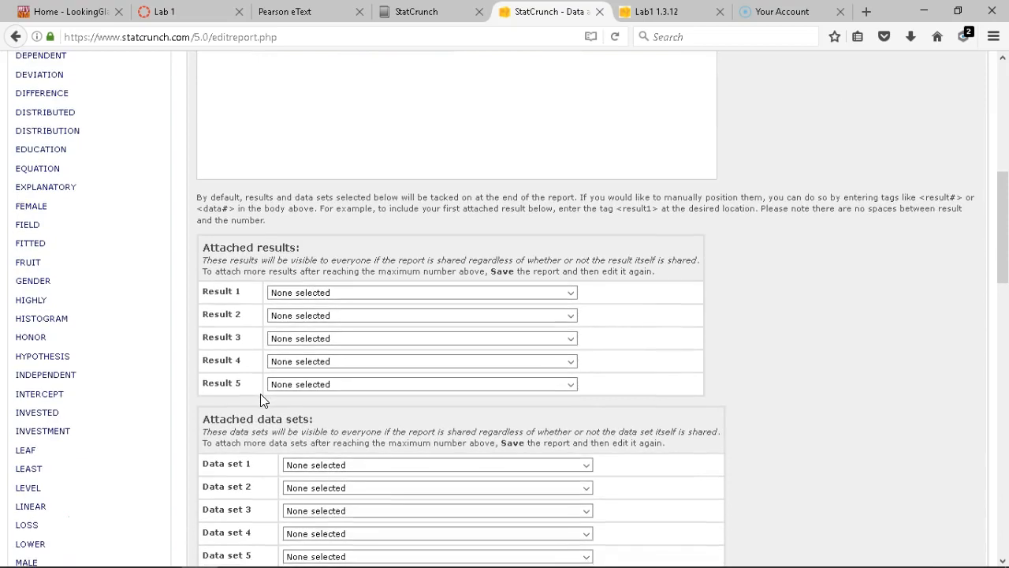
scroll(260, 394, "down", 1)
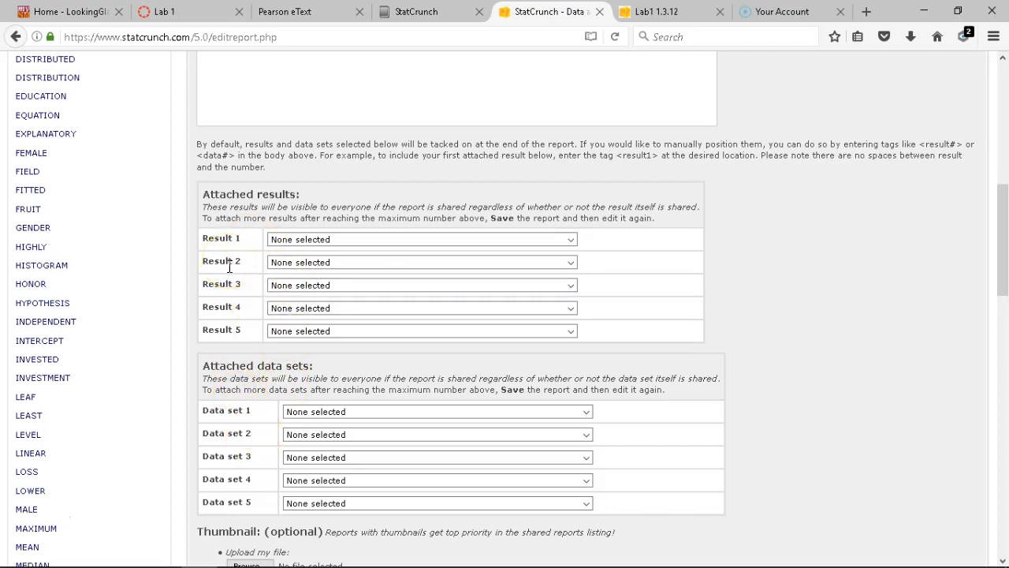
left_click(327, 413)
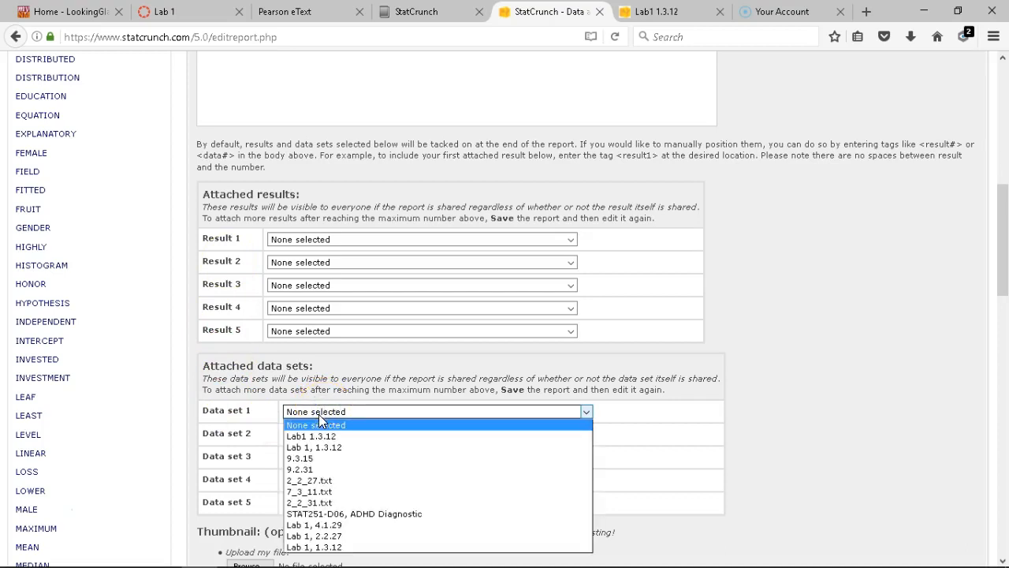
left_click(305, 438)
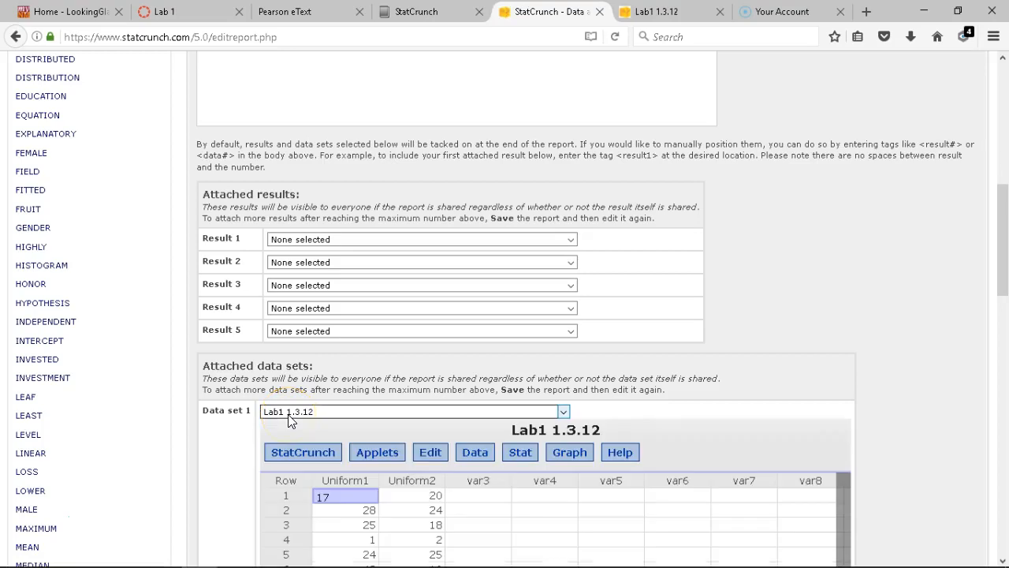
Save the Lab 1 report with its attached data set
scroll(289, 422, "down", 3)
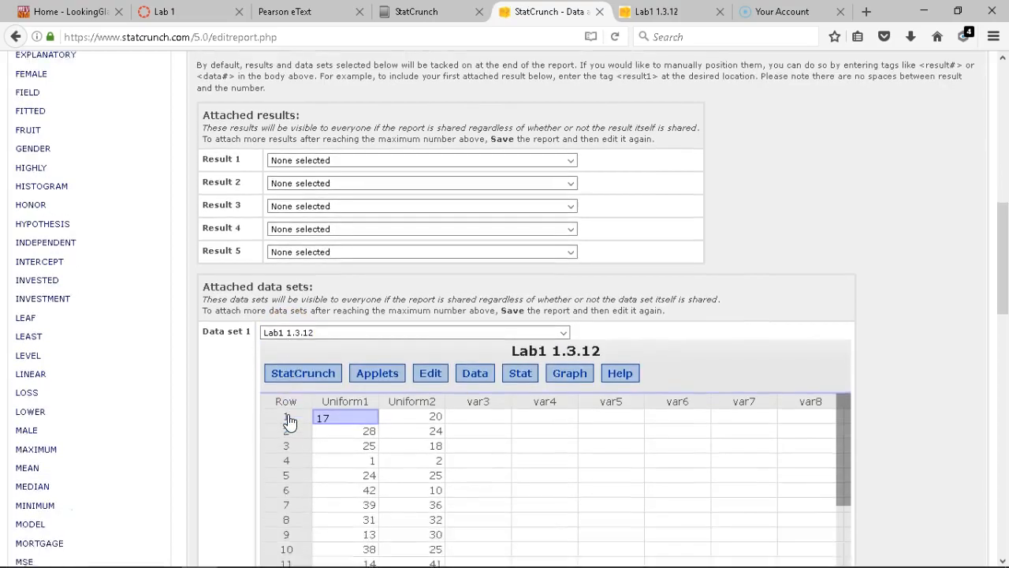
scroll(290, 422, "down", 2)
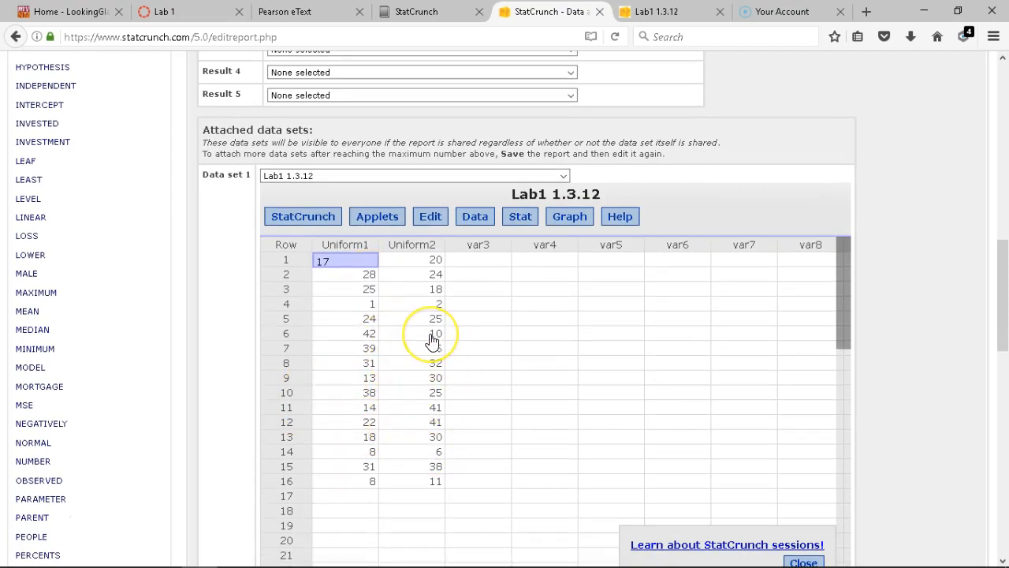
scroll(432, 340, "down", 5)
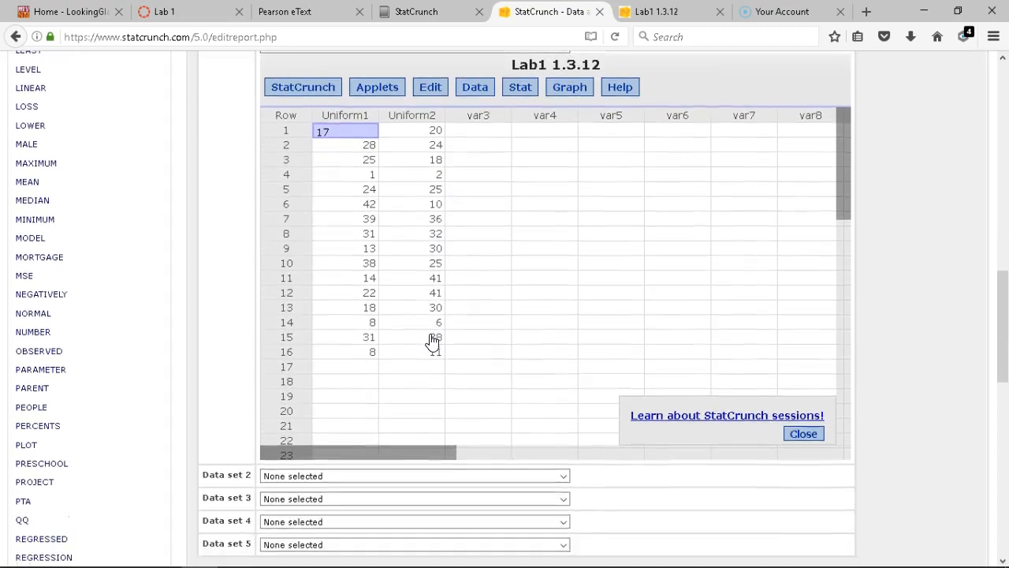
scroll(432, 340, "down", 2)
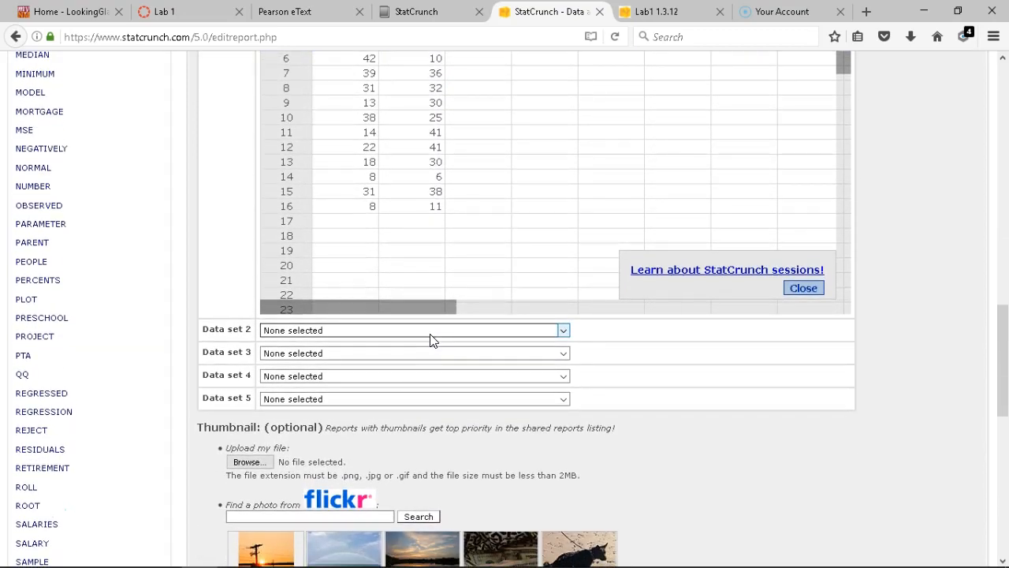
scroll(432, 341, "up", 4)
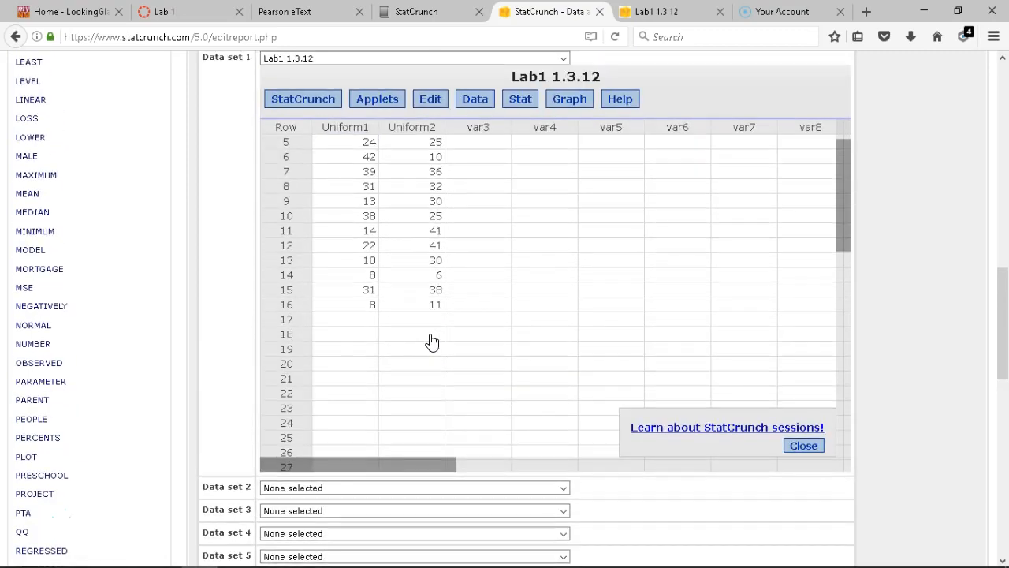
scroll(432, 342, "up", 4)
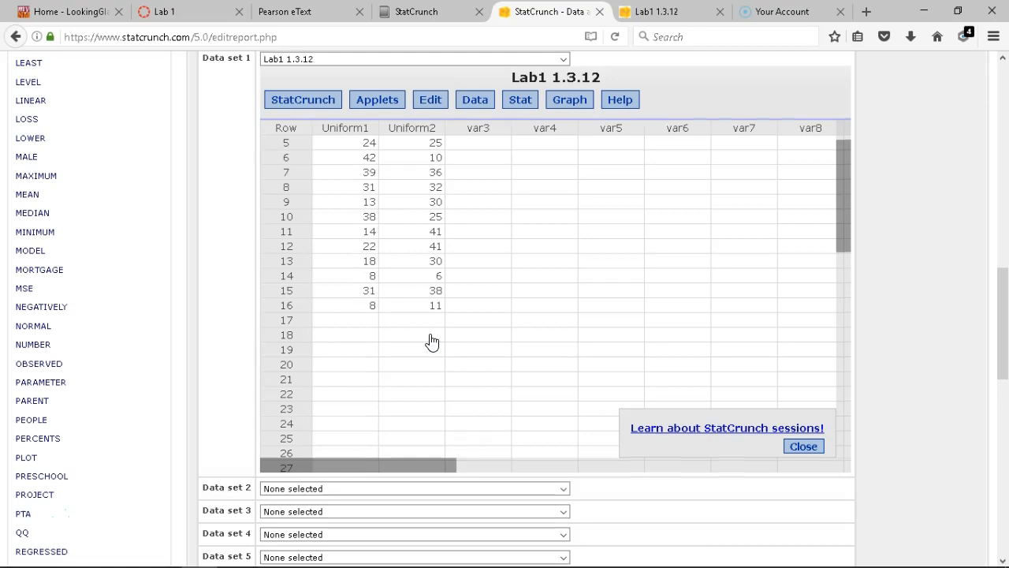
scroll(432, 342, "down", 1)
scroll(432, 341, "up", 5)
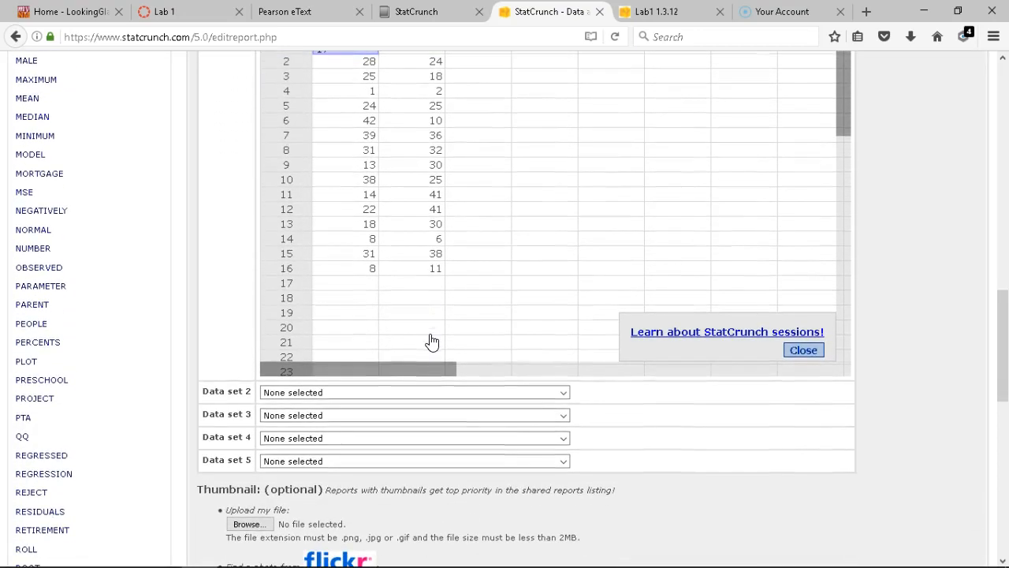
scroll(685, 504, "down", 10)
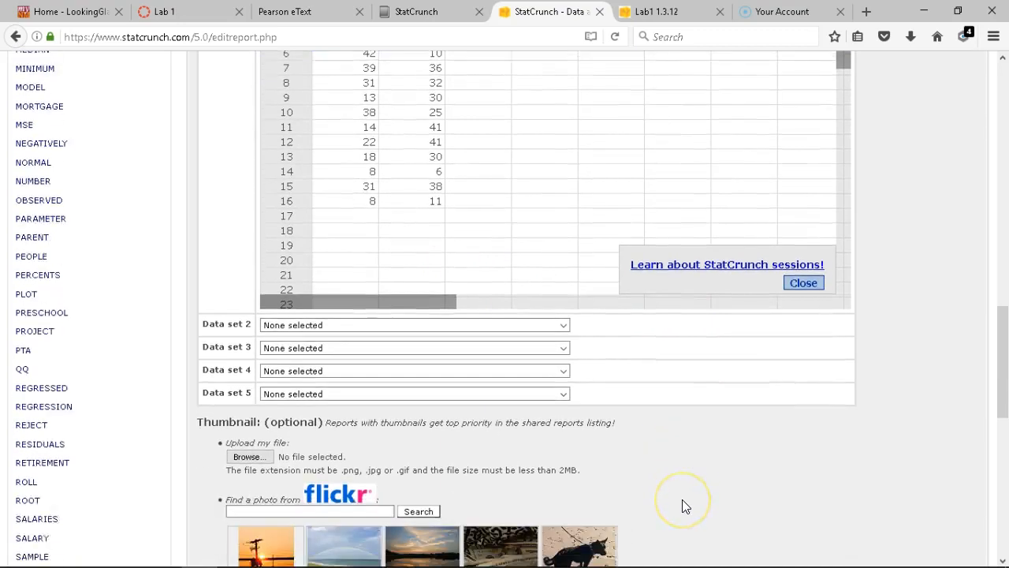
scroll(684, 505, "down", 2)
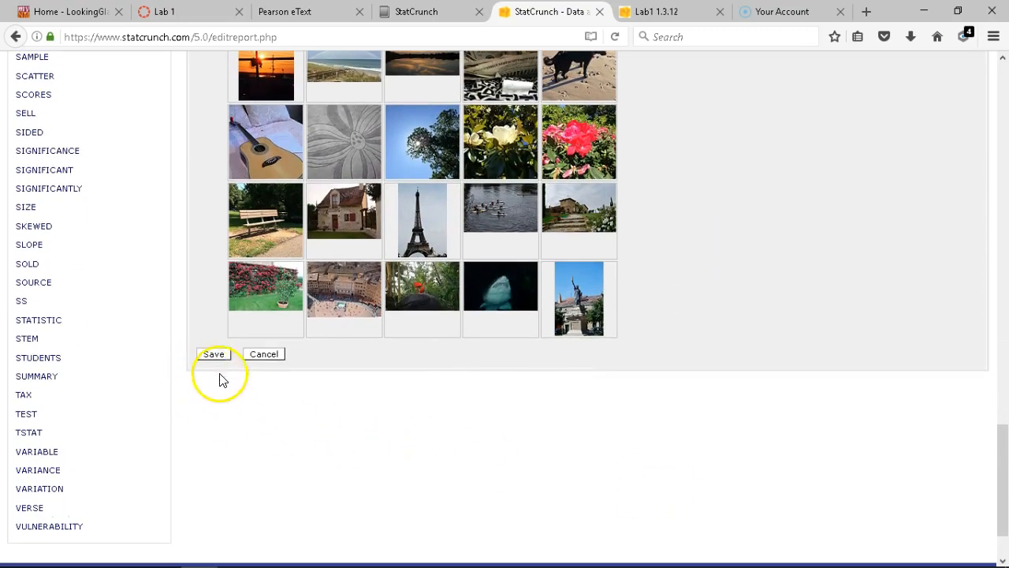
left_click(213, 356)
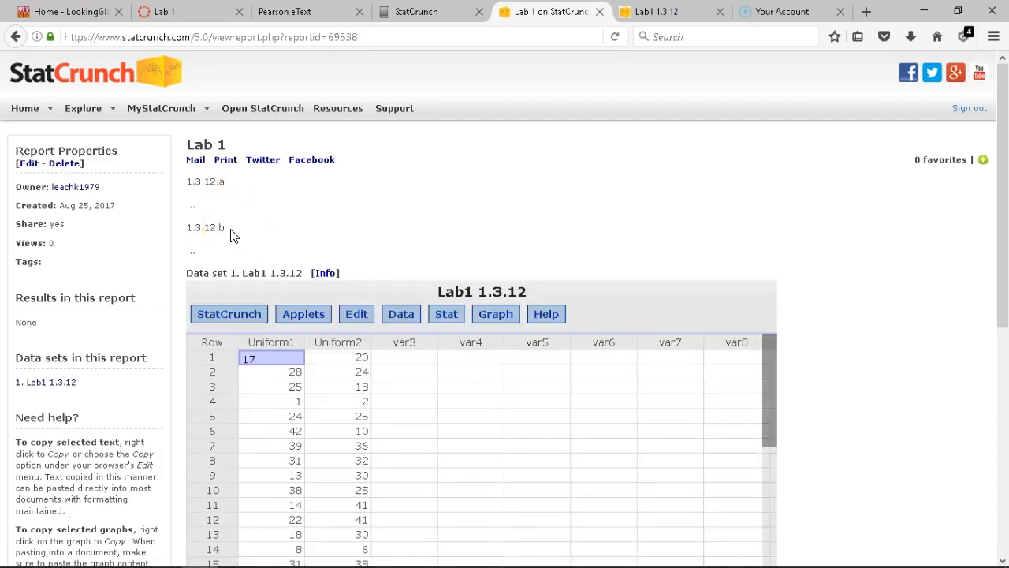
Fill the report mail form with the author's e-mail address and subject Lab 1
left_click(196, 161)
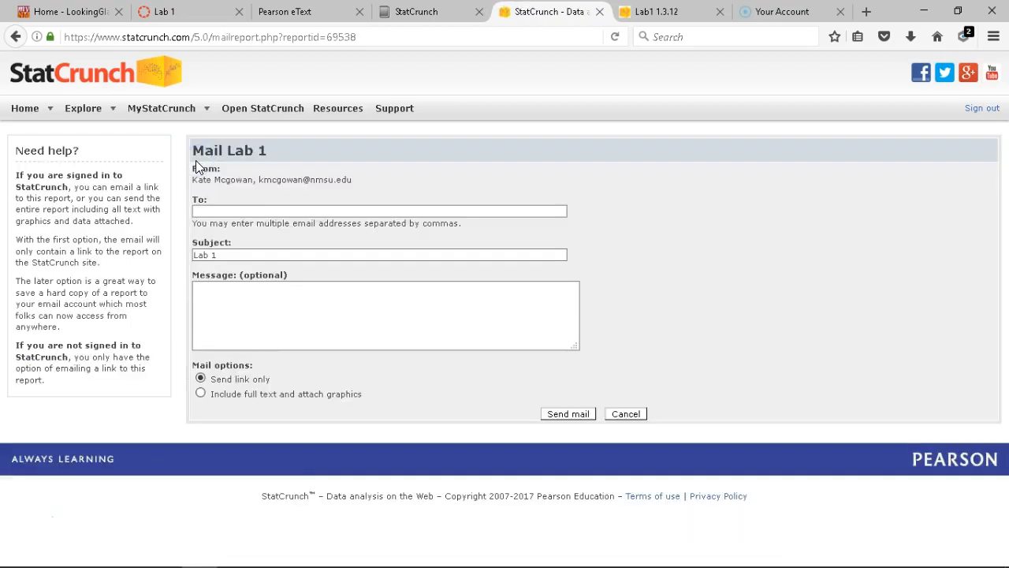
left_click(214, 211)
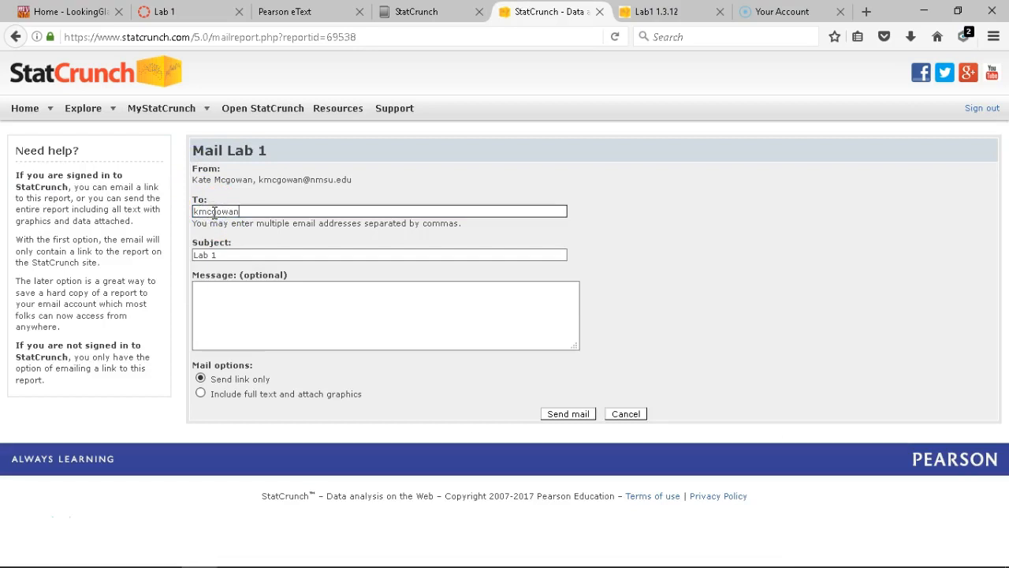
left_click(222, 255)
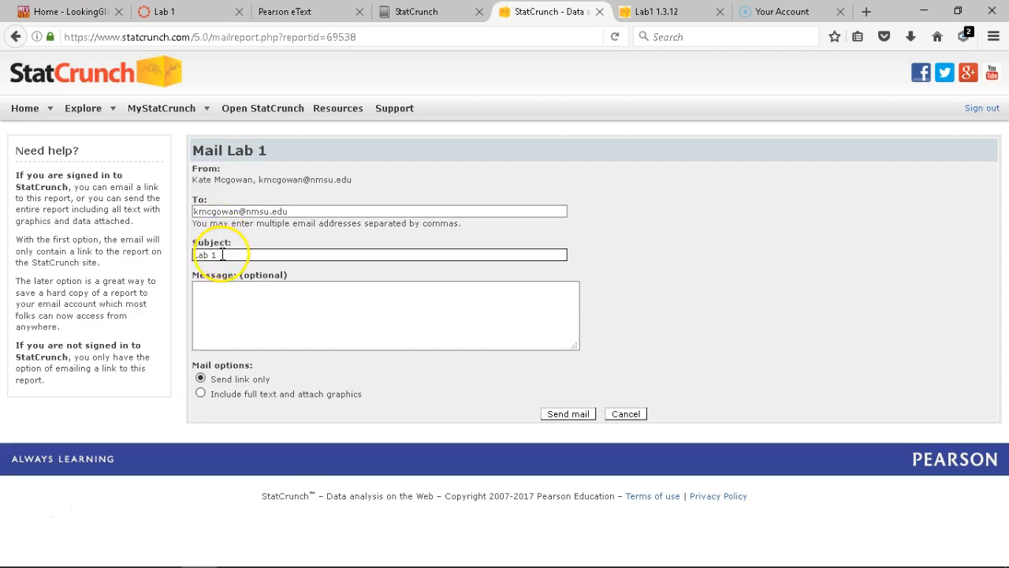
left_click(225, 305)
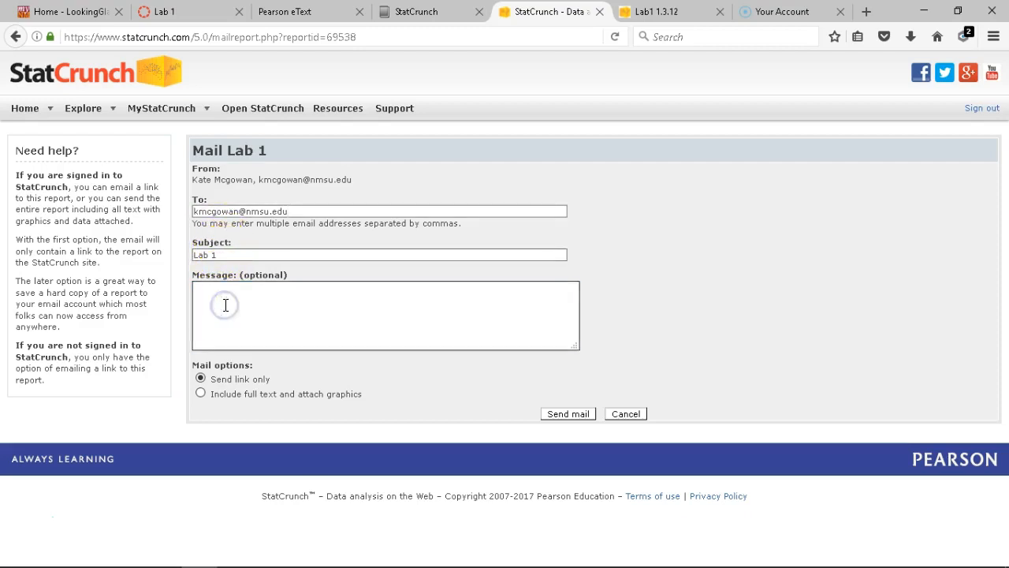
Keep Send link only, send the mail, and go back to the Lab 1 report
left_click(223, 325)
left_click(221, 368)
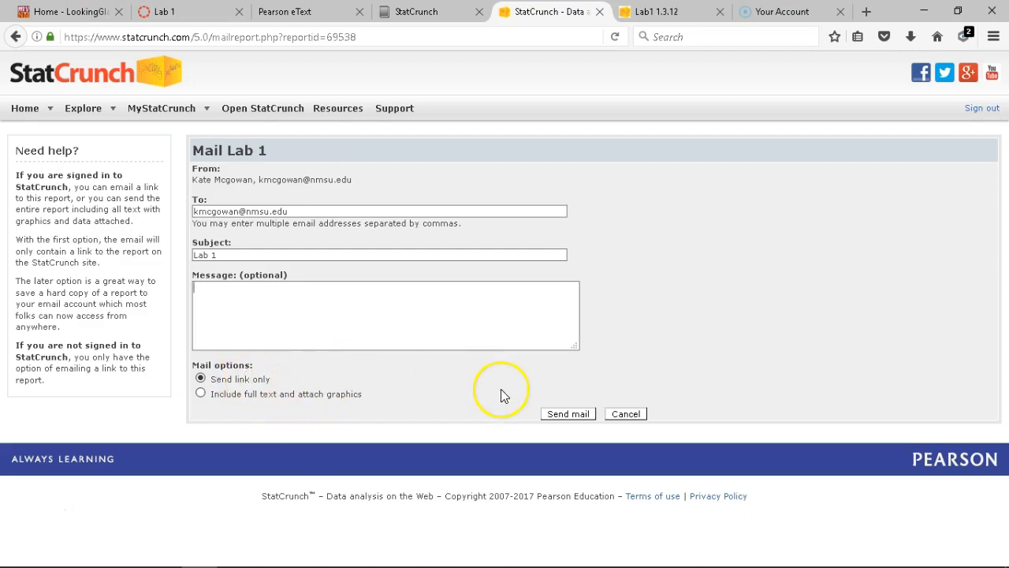
left_click(577, 415)
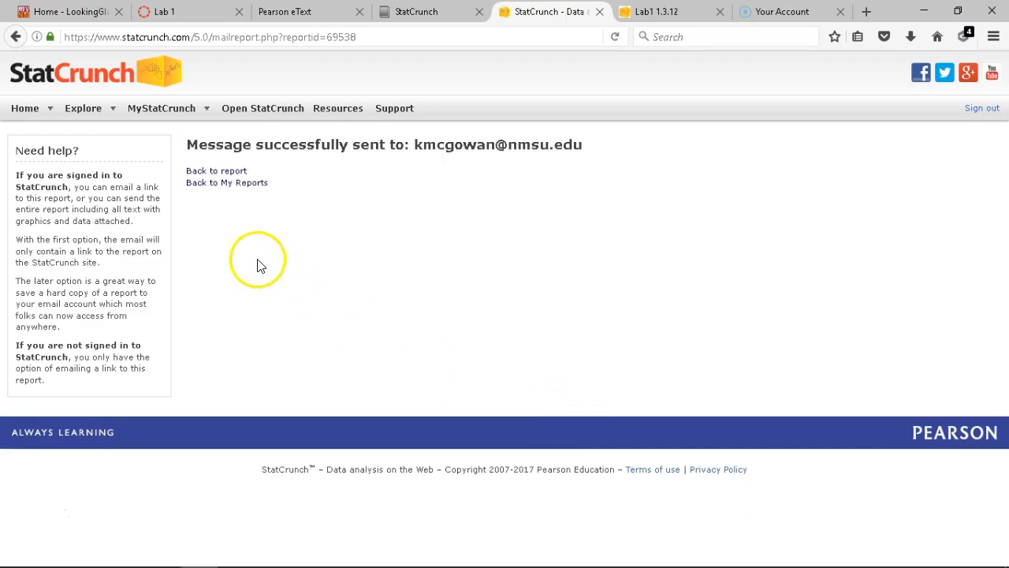
left_click(209, 172)
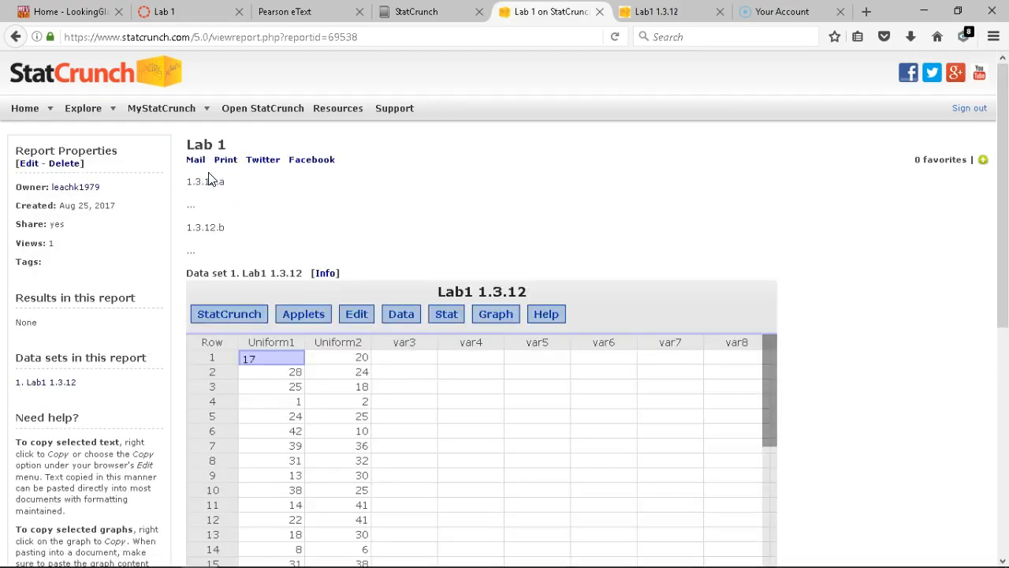
Return from the sent-mail confirmation to the saved Lab 1 report page
left_click(28, 168)
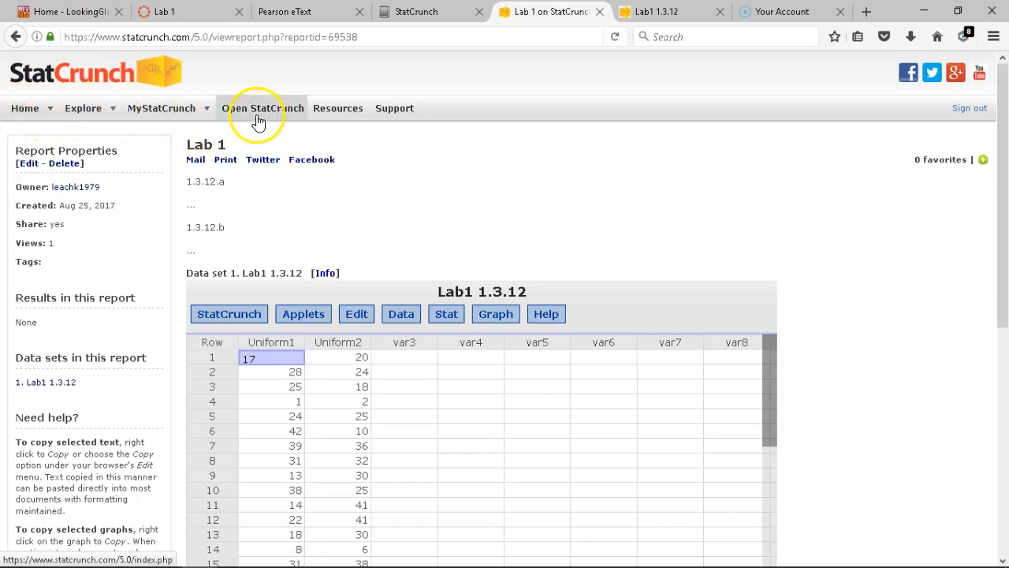
left_click(25, 111)
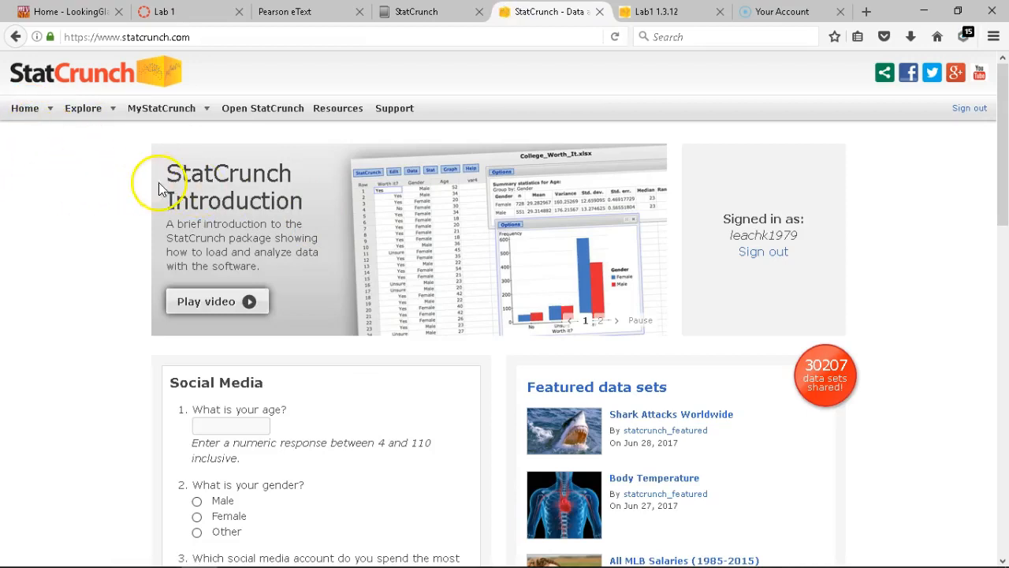
left_click(160, 112)
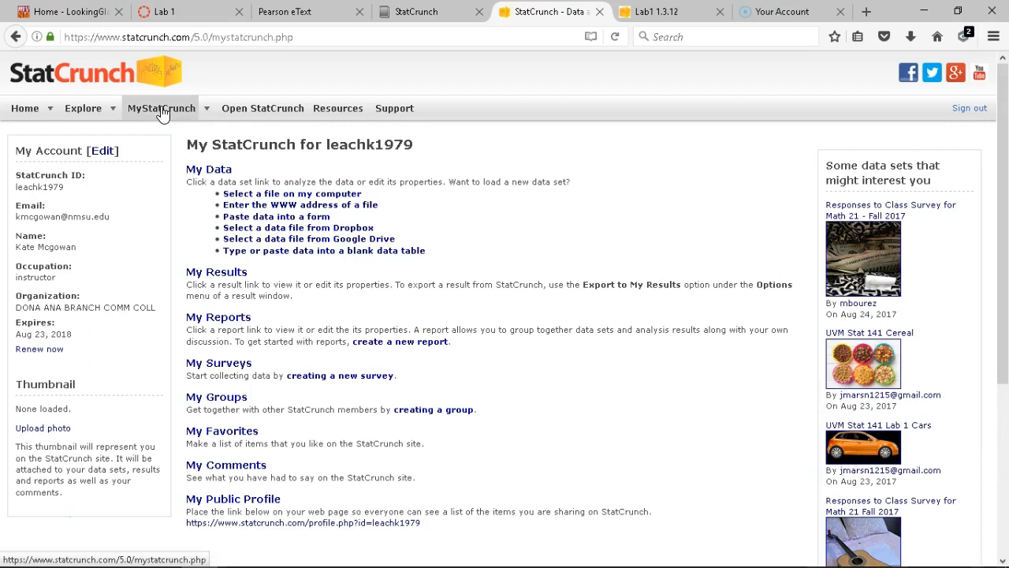
left_click(221, 323)
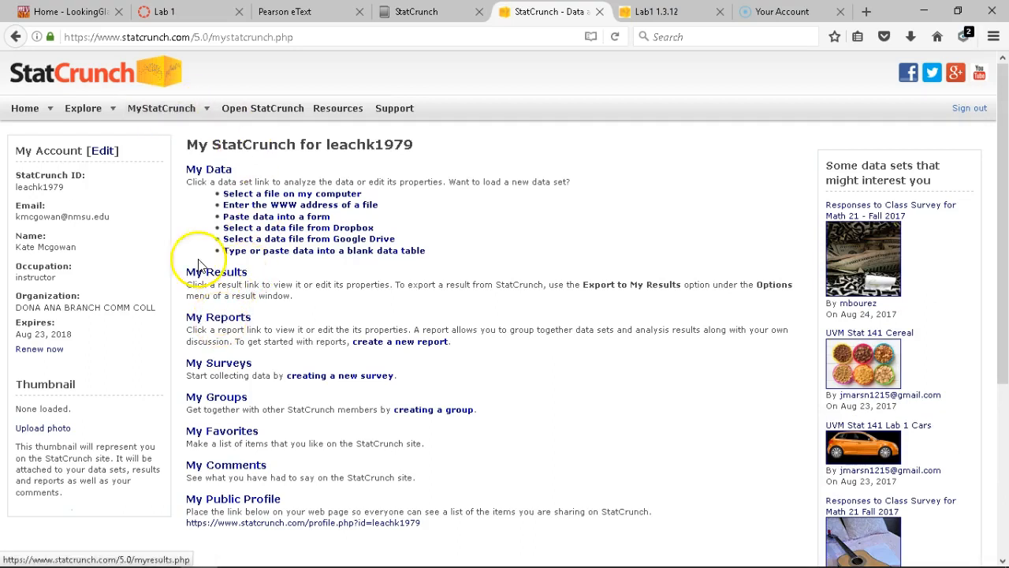
left_click(214, 318)
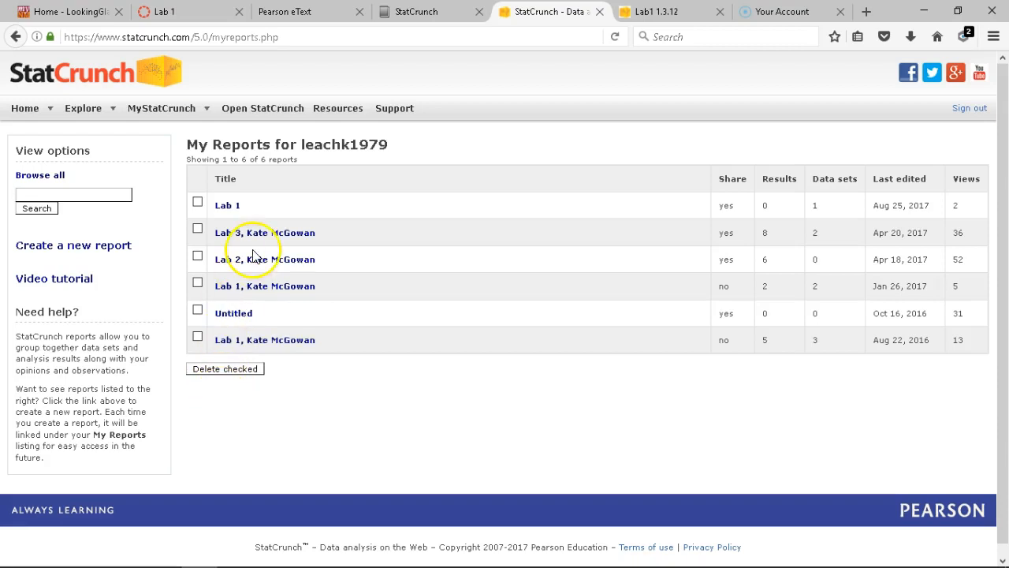
left_click(226, 206)
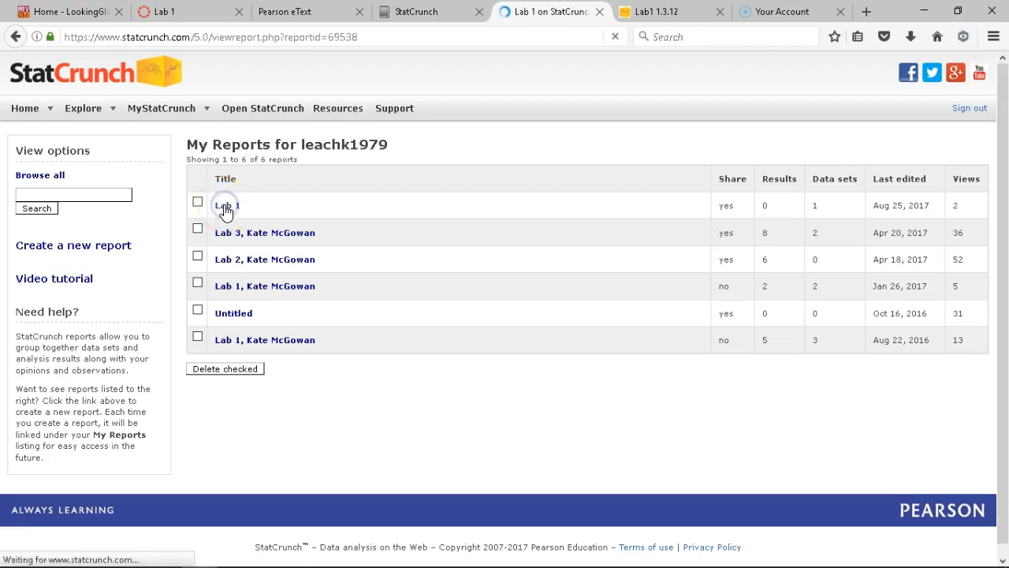
left_click(41, 180)
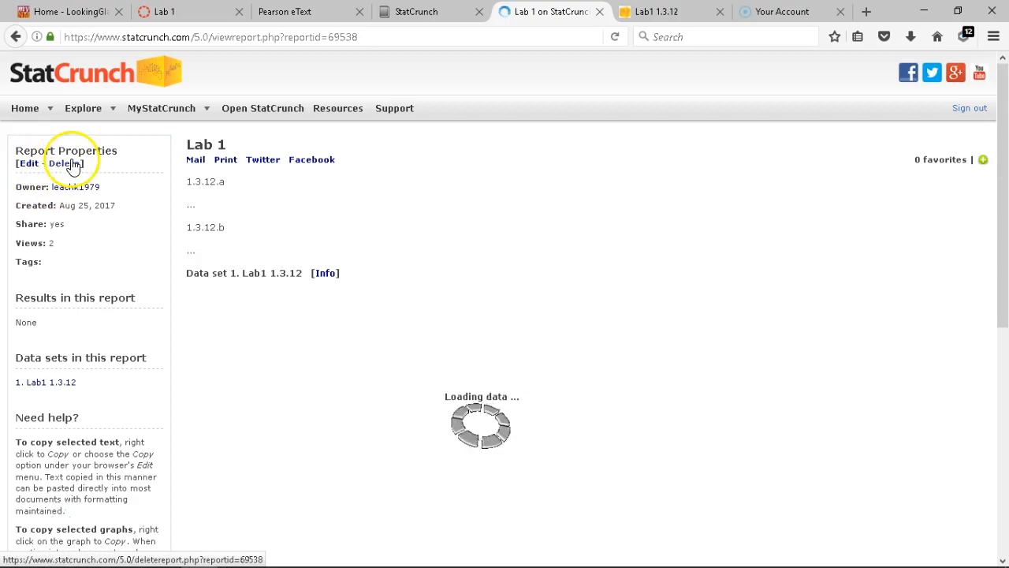